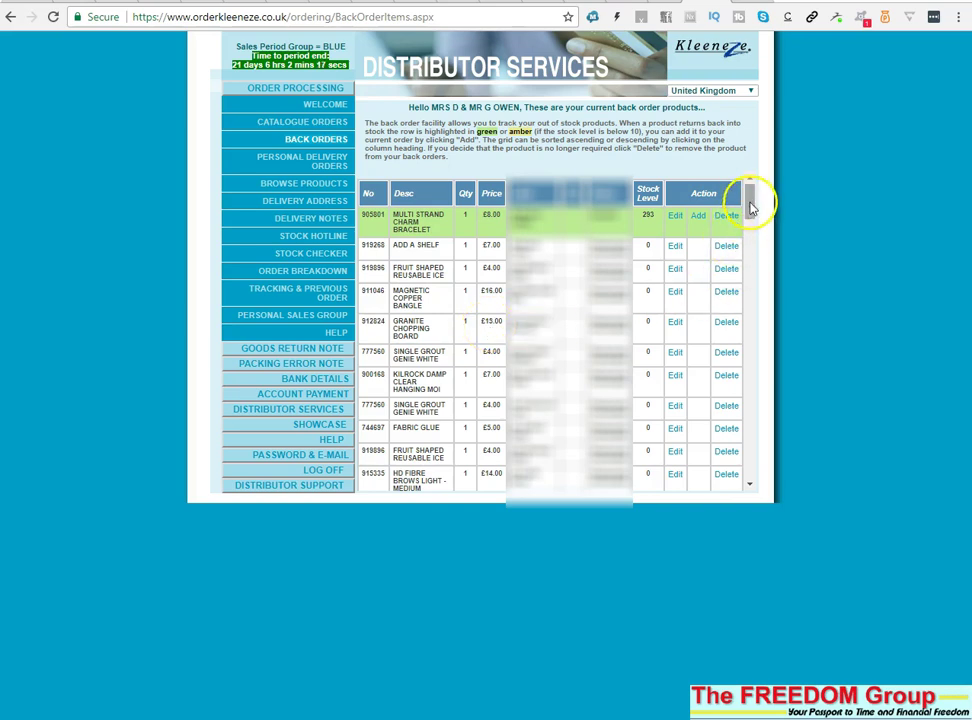
Step: Select every row of the Kleeneze back-order table and copy it
{"action": "left_click_drag", "start_coordinate": [752, 207], "coordinate": [748, 490]}
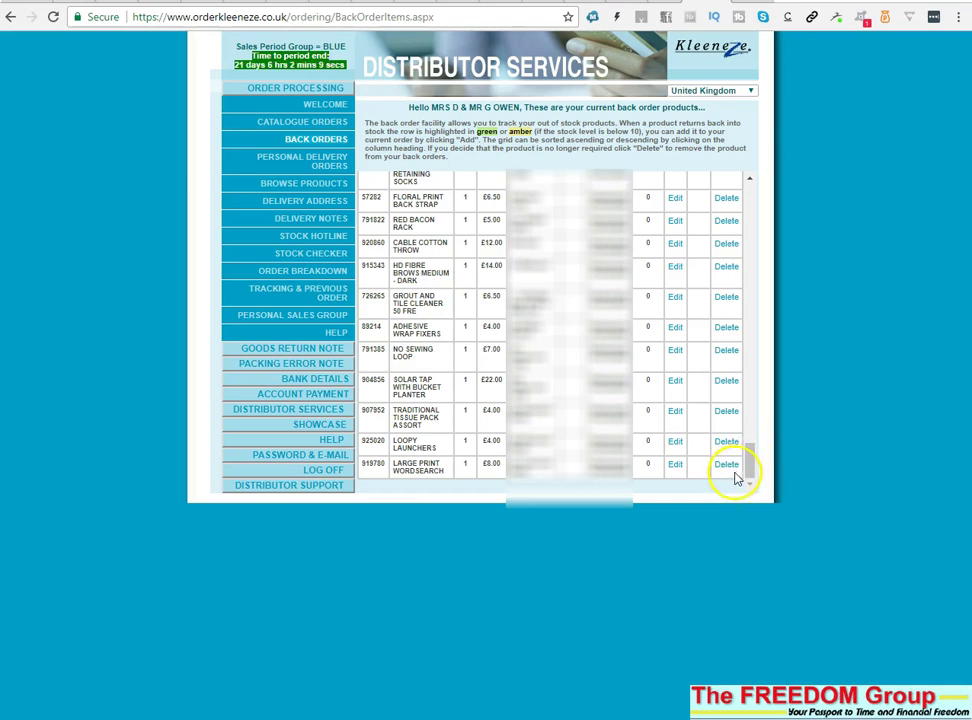
{"action": "left_click_drag", "start_coordinate": [735, 476], "coordinate": [430, 222]}
{"action": "right_click", "coordinate": [430, 222]}
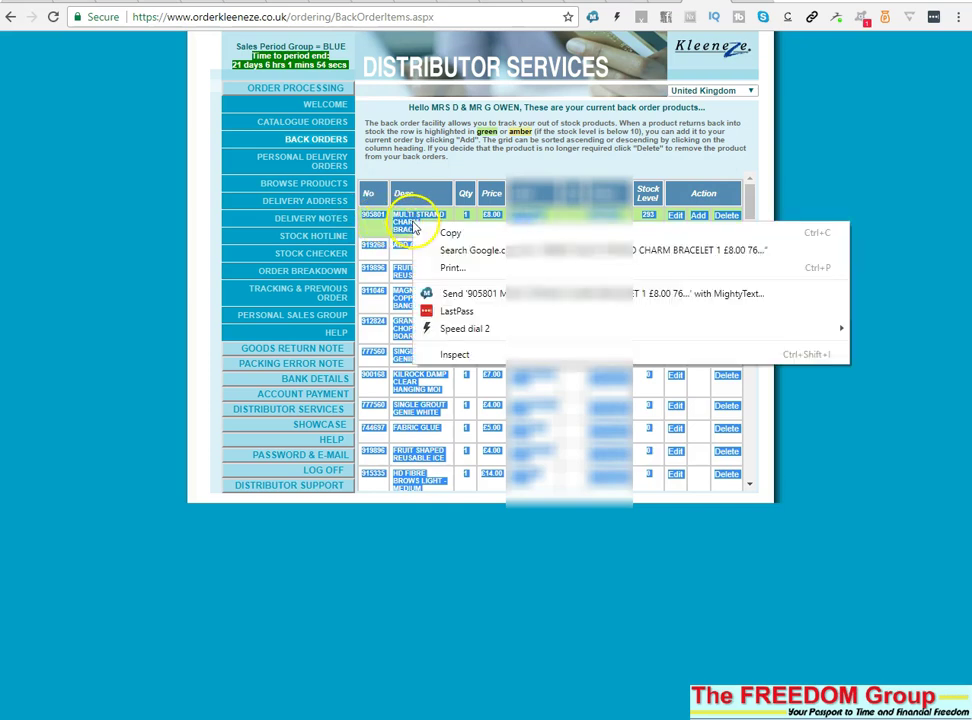
{"action": "left_click", "coordinate": [465, 237]}
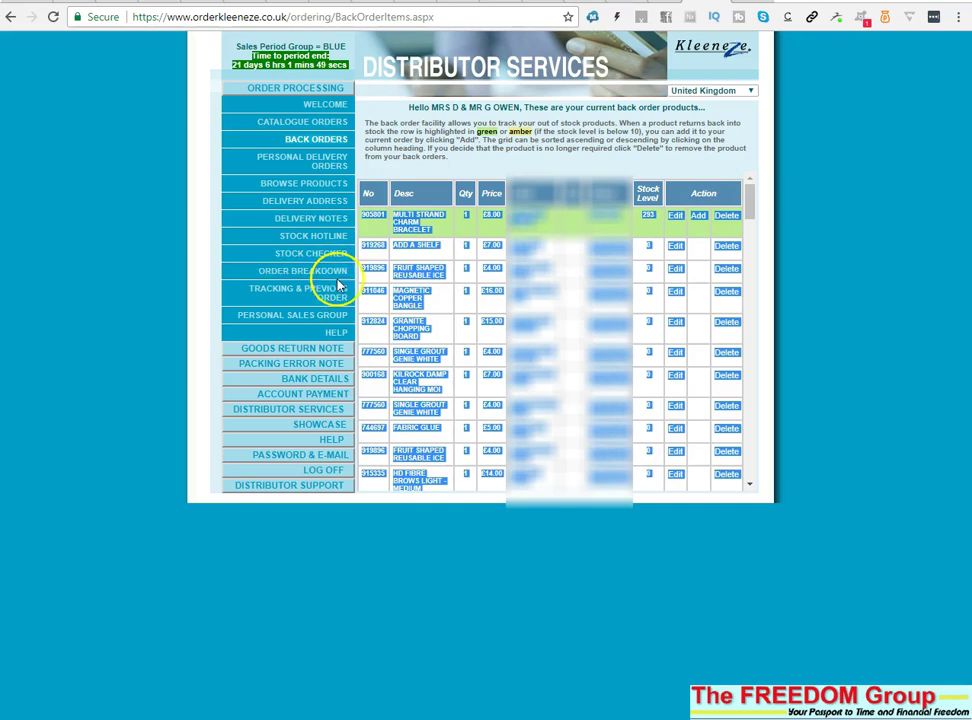
Step: Paste the copied back-order list into cell A1 of the empty Book1 workbook
{"action": "mouse_move", "coordinate": [326, 712]}
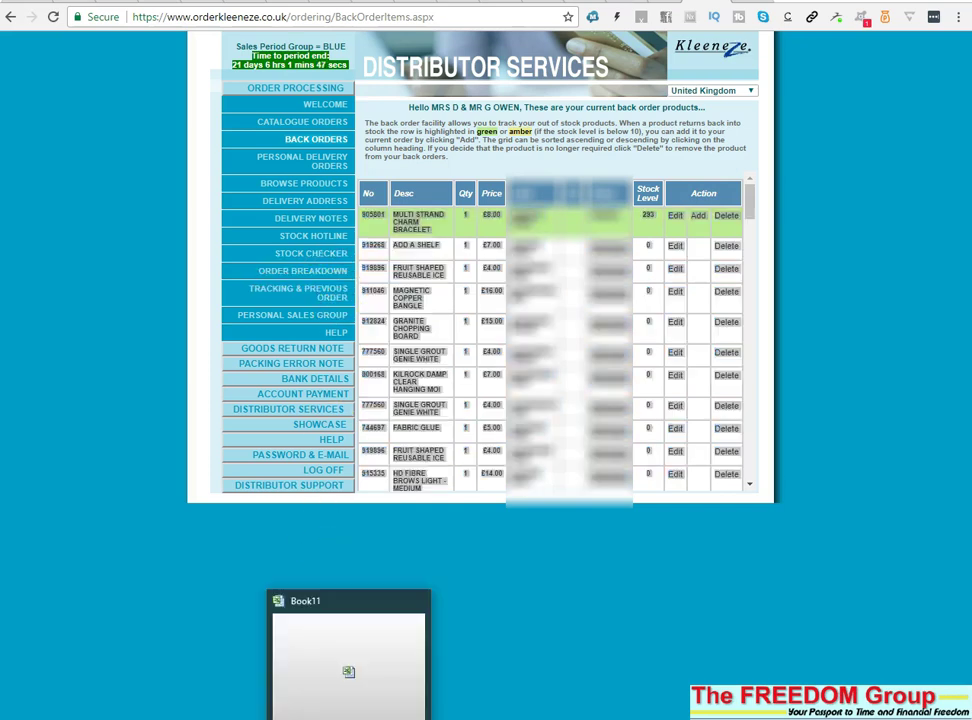
{"action": "left_click", "coordinate": [347, 650]}
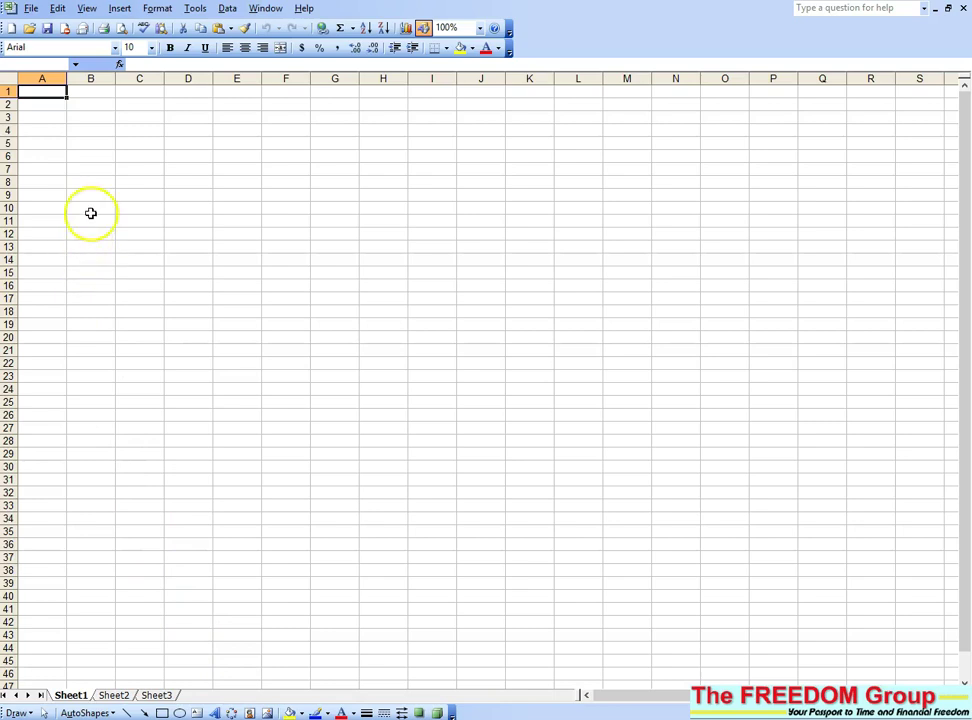
{"action": "right_click", "coordinate": [46, 94]}
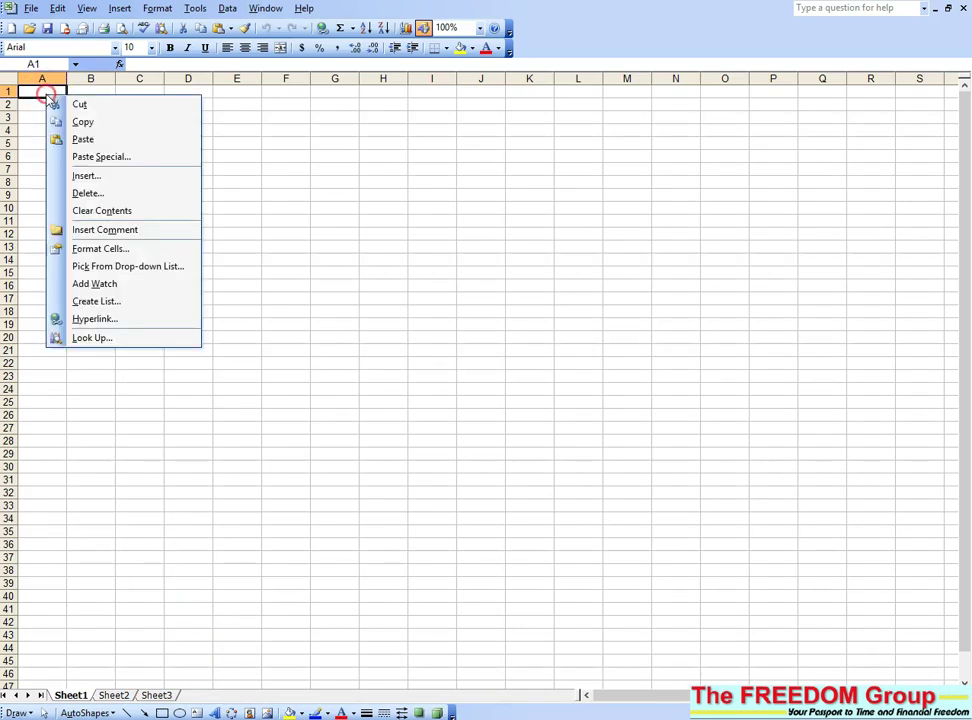
{"action": "left_click", "coordinate": [83, 139]}
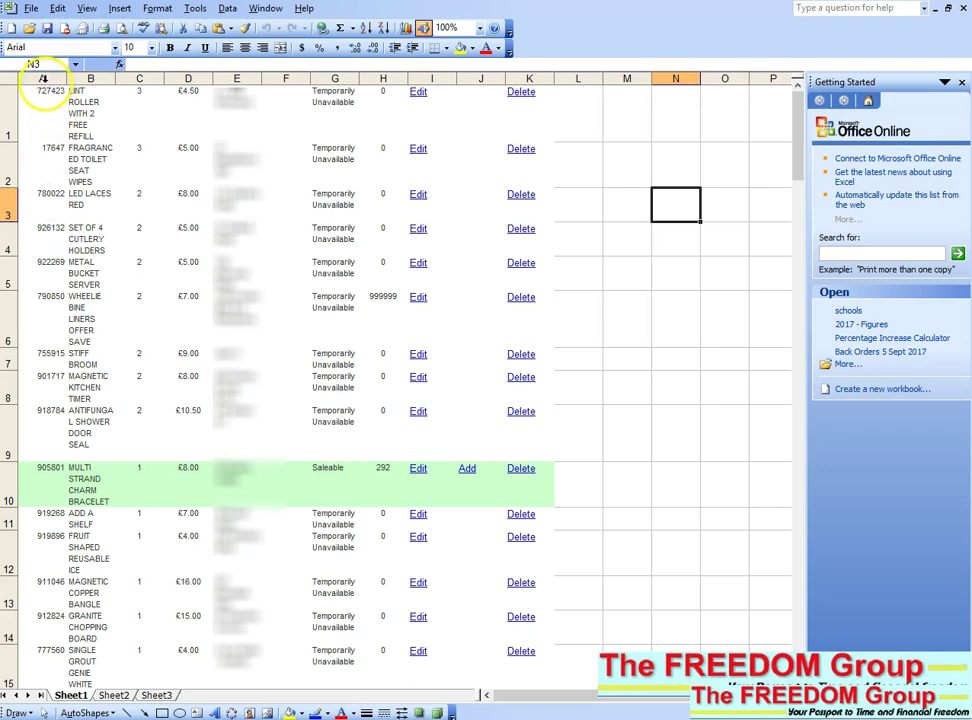
Step: Delete columns A and B, the product number and description
{"action": "left_click", "coordinate": [42, 78]}
{"action": "left_click_drag", "start_coordinate": [48, 78], "coordinate": [74, 78]}
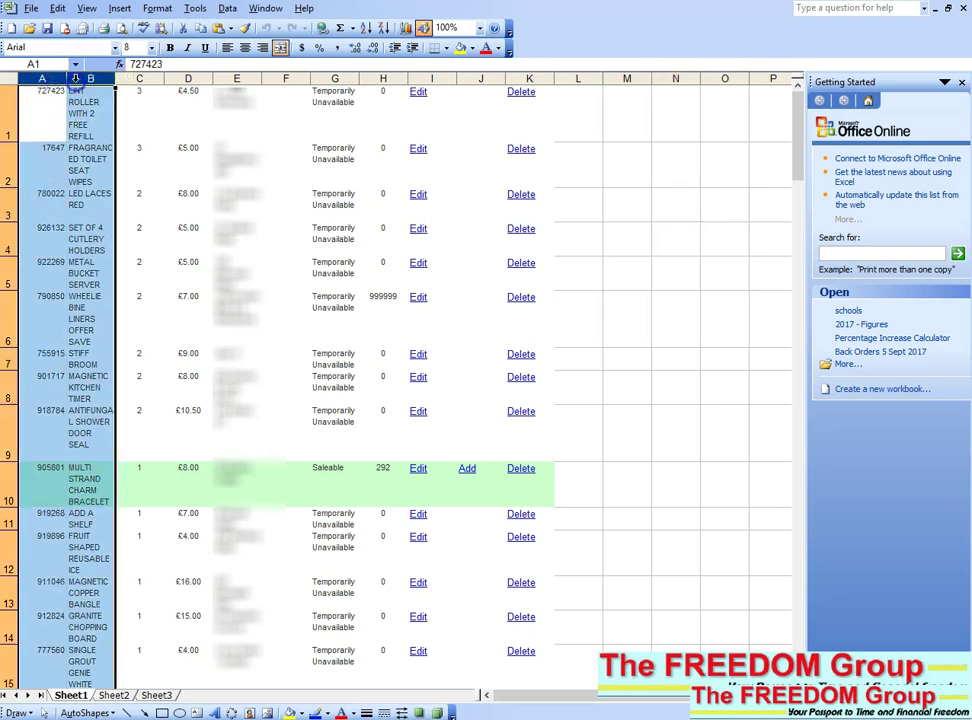
{"action": "left_click", "coordinate": [58, 8]}
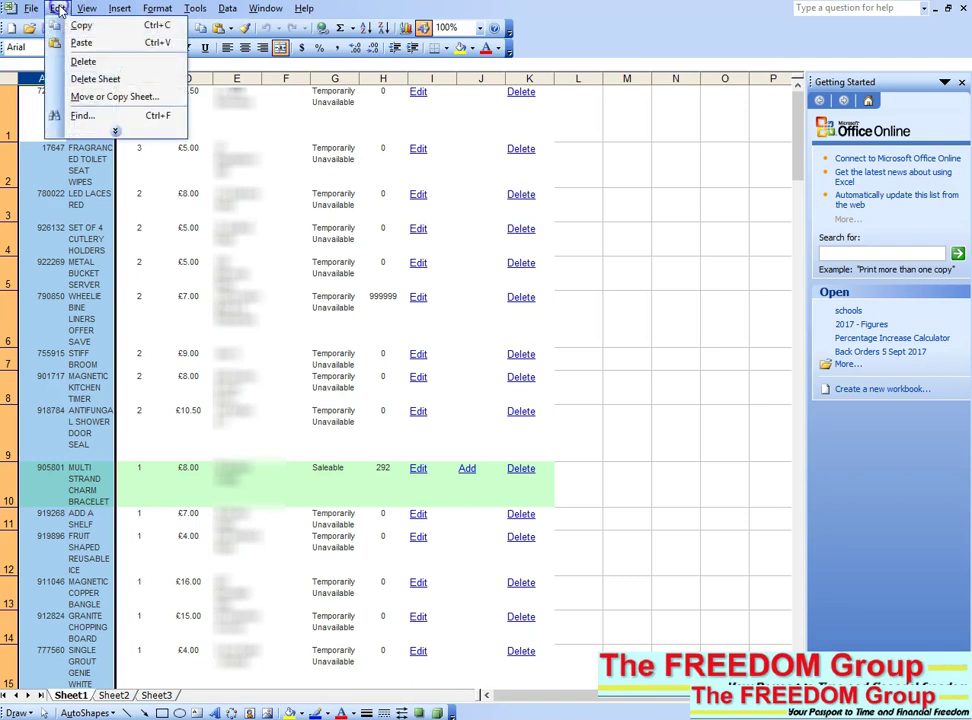
{"action": "left_click", "coordinate": [74, 61]}
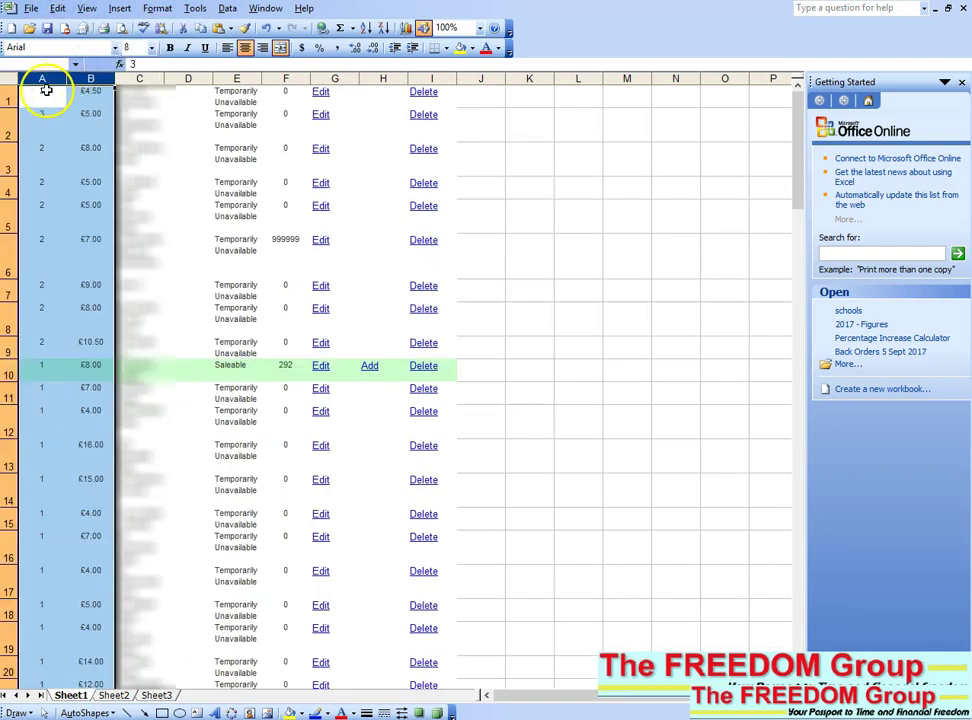
{"action": "left_click", "coordinate": [90, 93]}
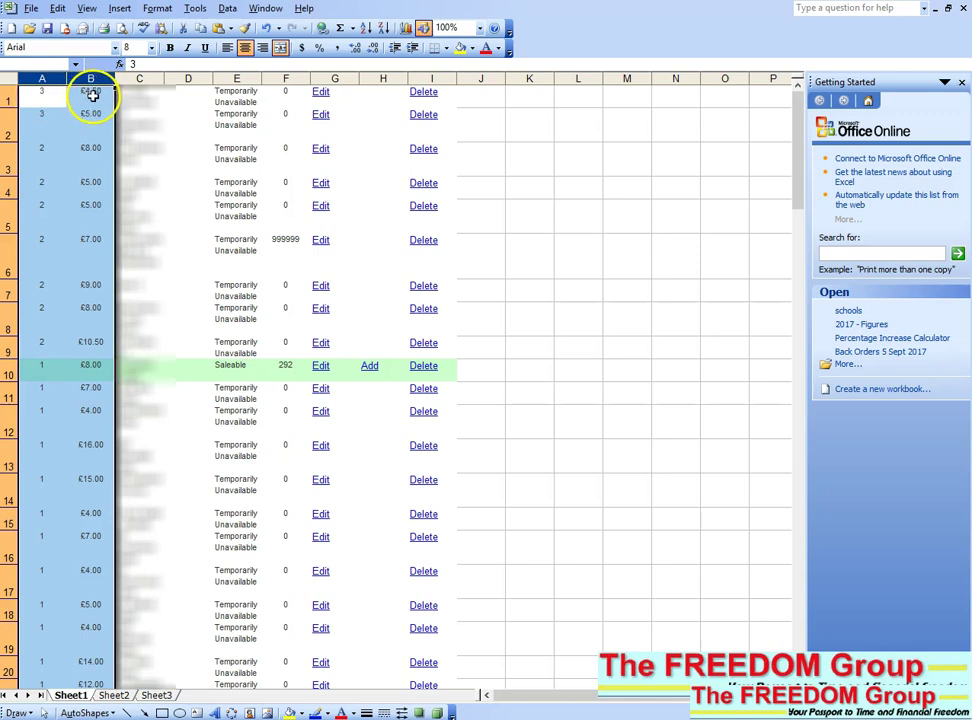
Step: Delete columns C through I, leaving only quantity and price
{"action": "left_click", "coordinate": [133, 79]}
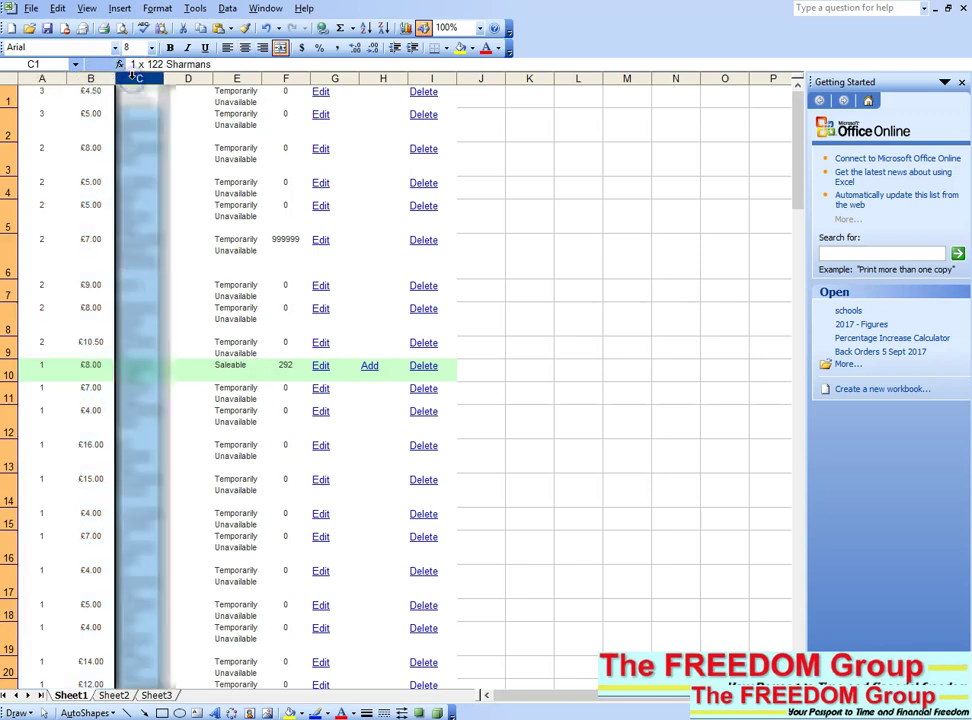
{"action": "left_click_drag", "start_coordinate": [134, 79], "coordinate": [432, 79]}
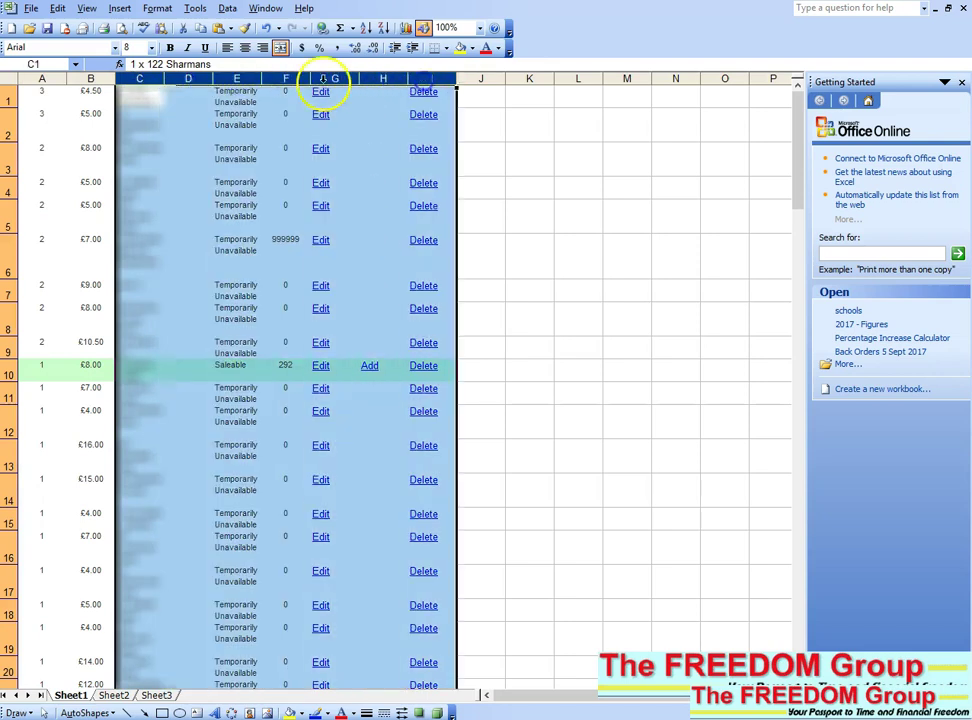
{"action": "left_click", "coordinate": [60, 9]}
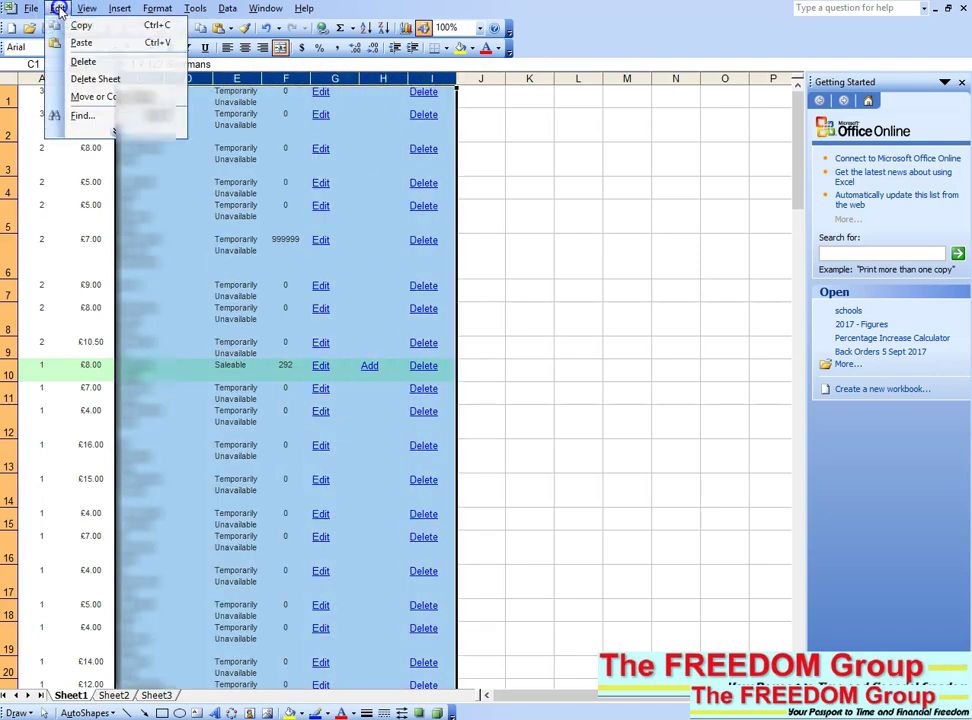
{"action": "left_click", "coordinate": [93, 62]}
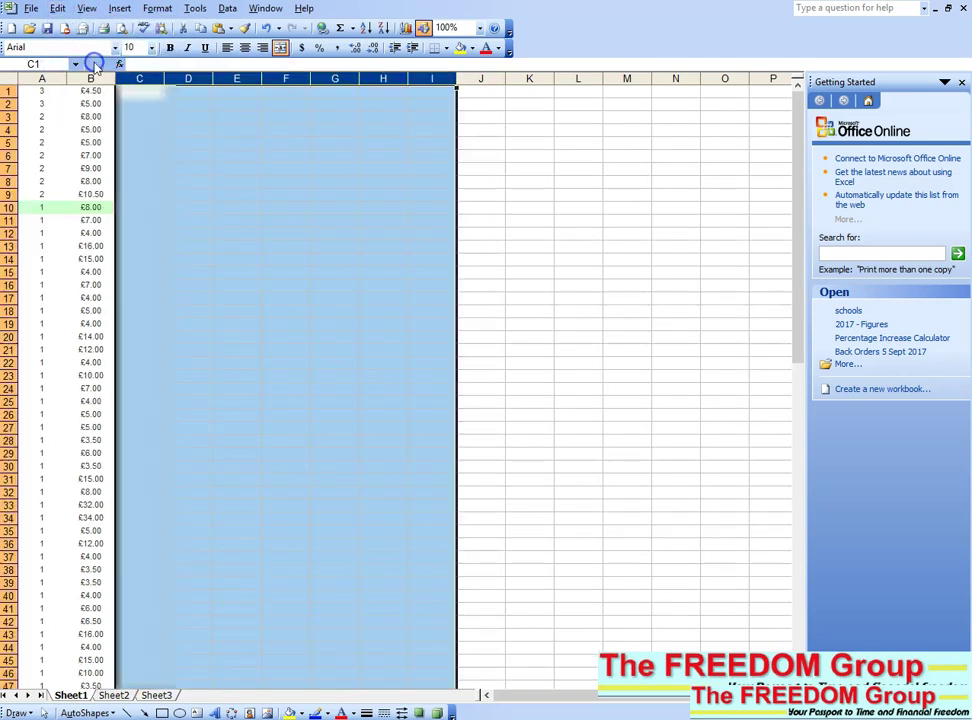
Step: Enter =B1*A1 in cell C1, which shows #VALUE! for now
{"action": "left_click", "coordinate": [521, 207]}
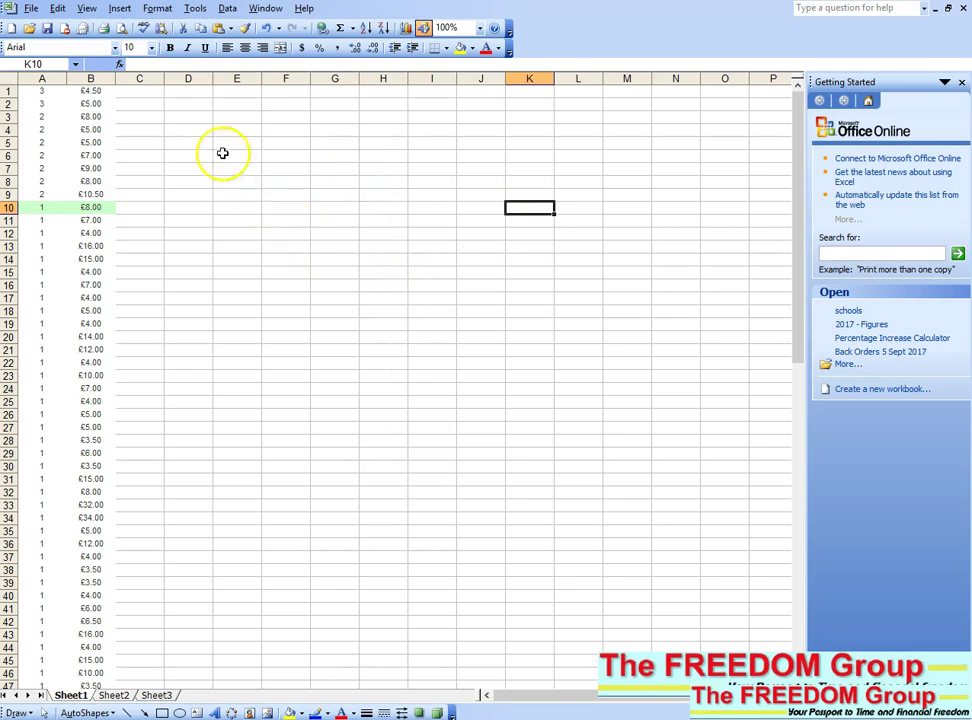
{"action": "left_click", "coordinate": [149, 93]}
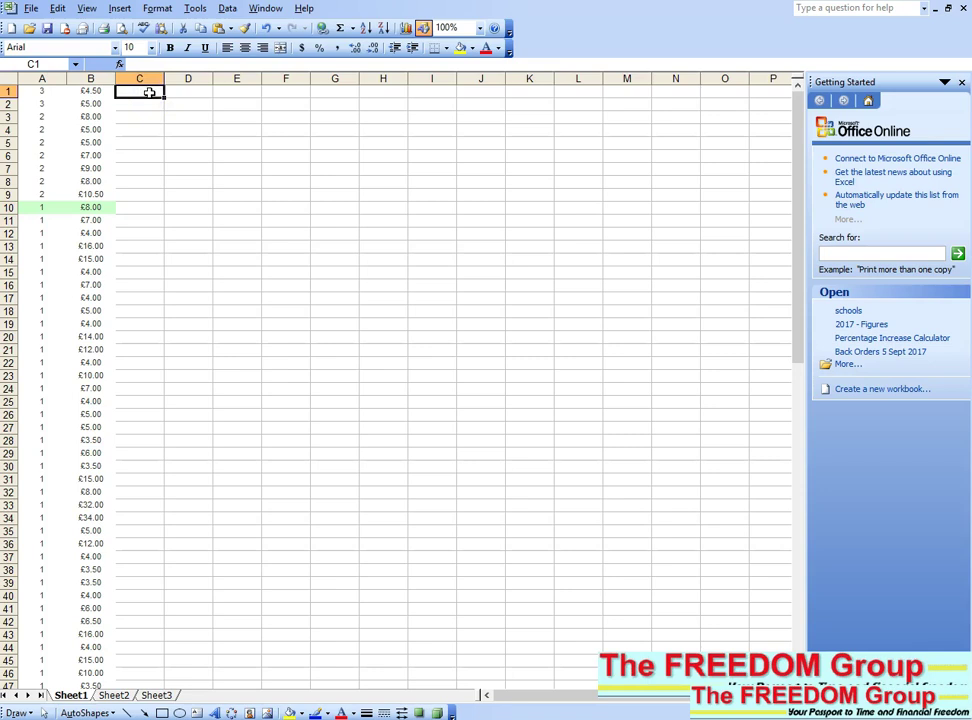
{"action": "type", "text": "="}
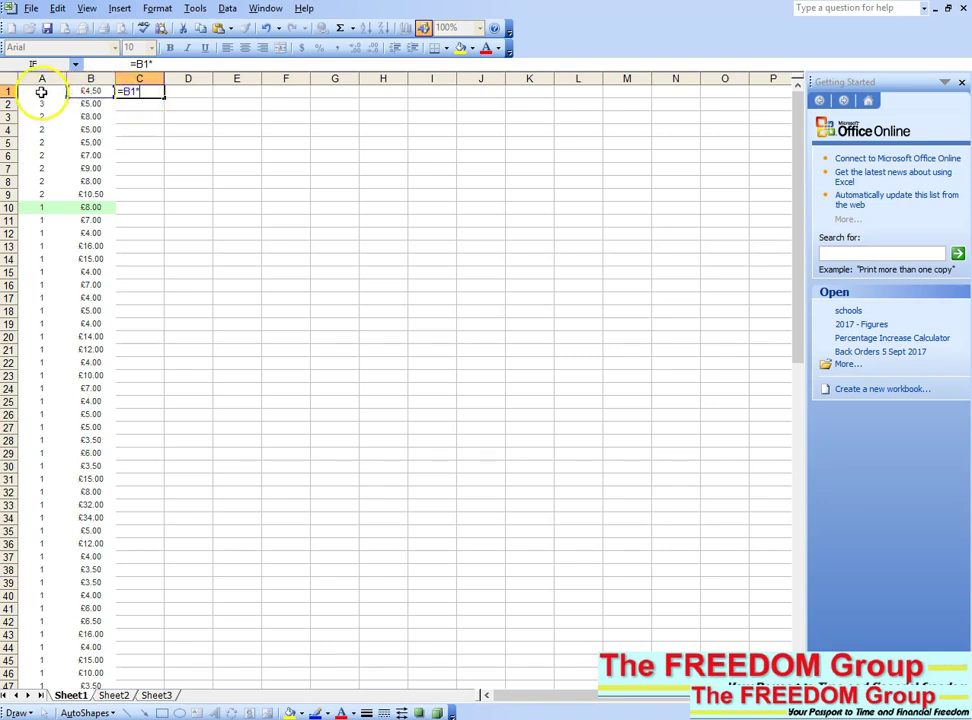
{"action": "left_click", "coordinate": [41, 92]}
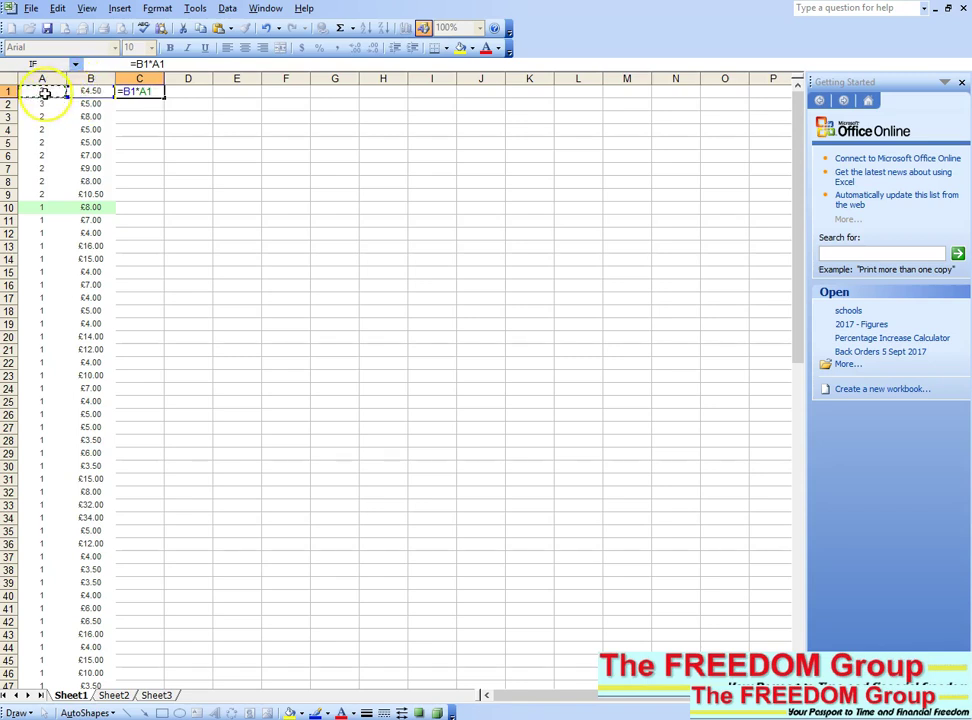
{"action": "key", "text": "Return"}
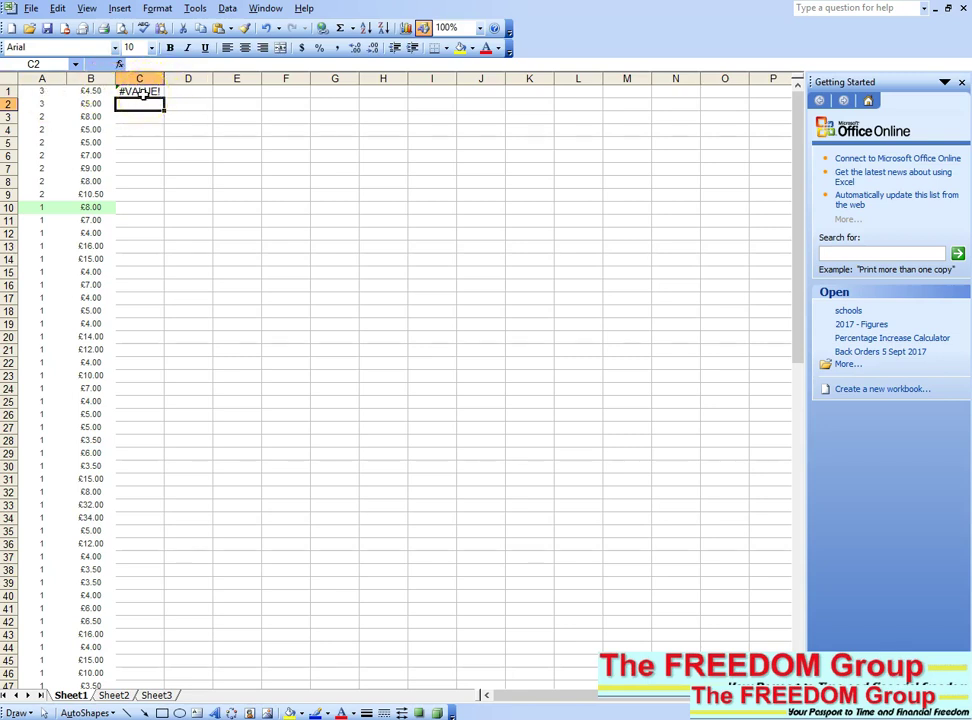
Step: Replace every £ sign with nothing (98 replacements) so C1 calculates 13.5
{"action": "left_click", "coordinate": [59, 9]}
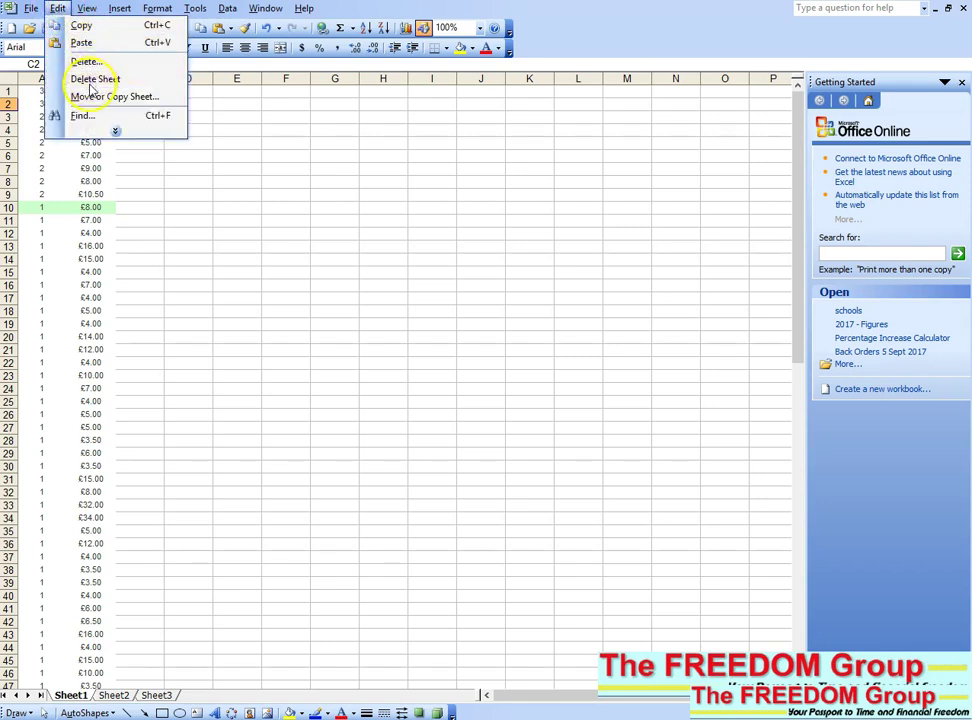
{"action": "left_click", "coordinate": [84, 115]}
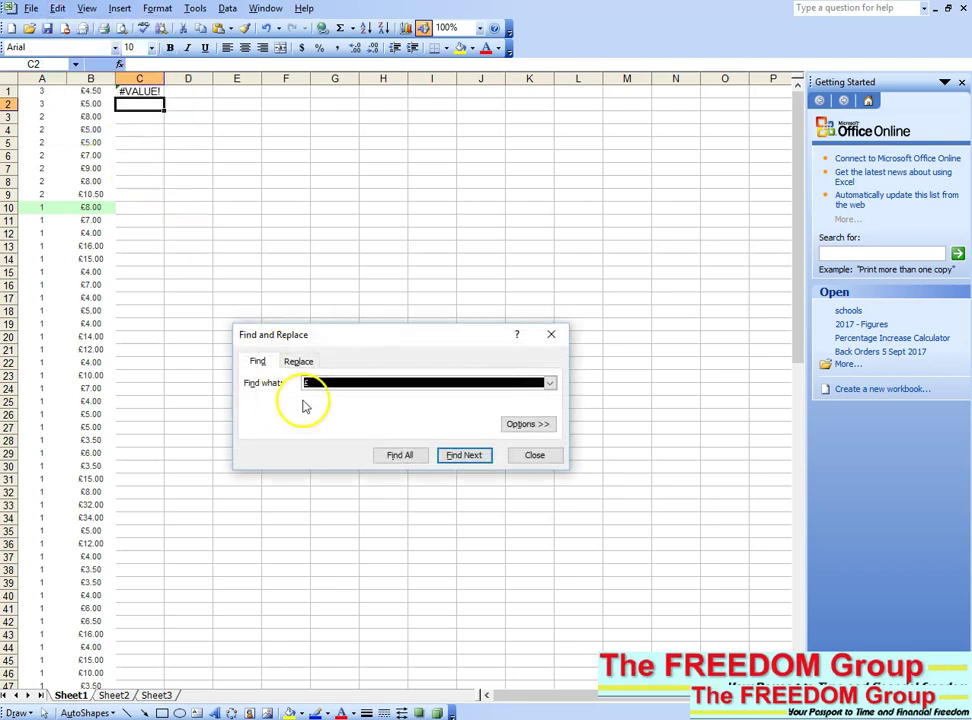
{"action": "left_click", "coordinate": [298, 361]}
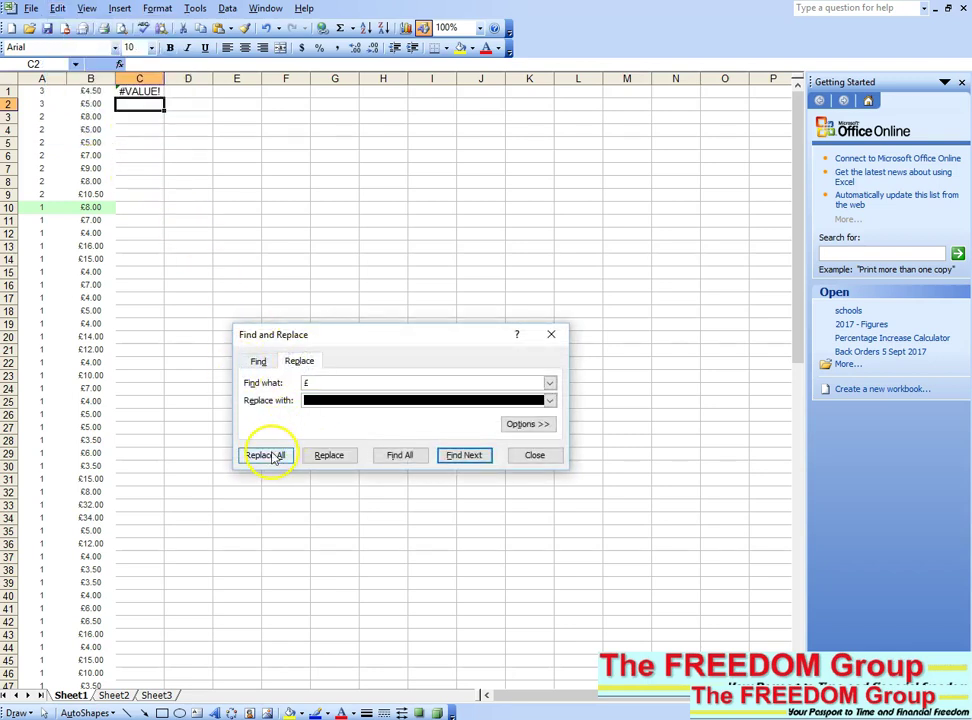
{"action": "left_click", "coordinate": [266, 455]}
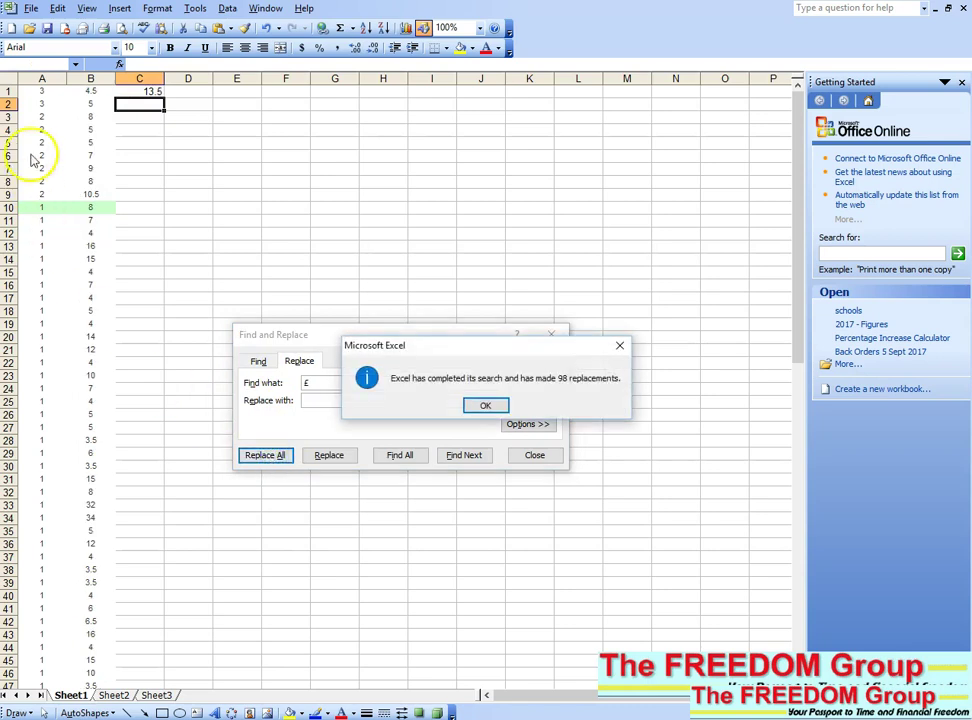
{"action": "left_click", "coordinate": [487, 404]}
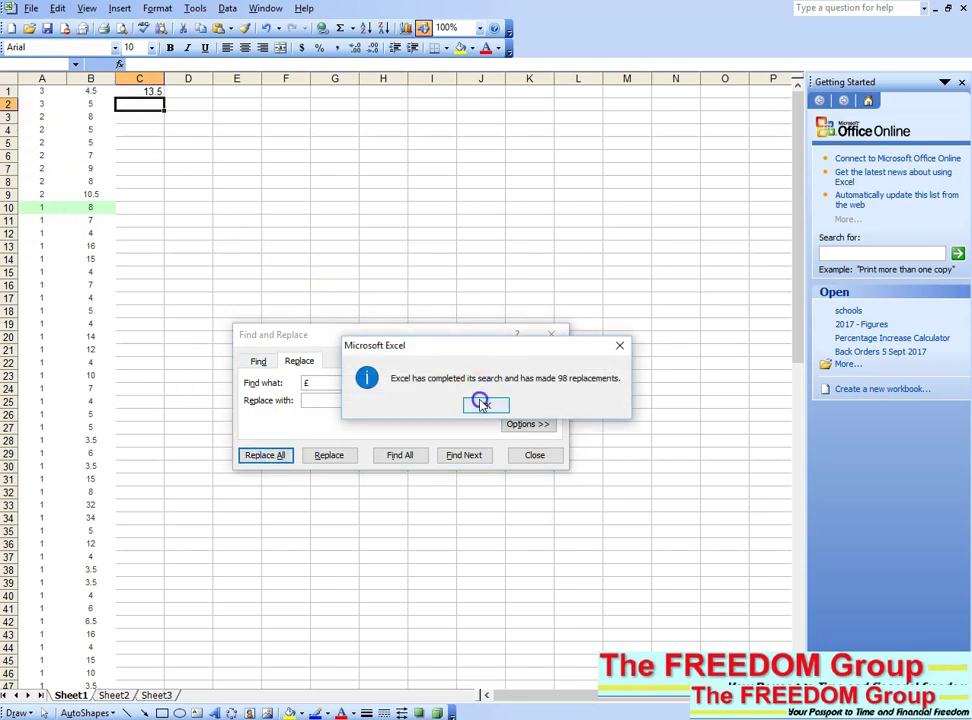
{"action": "left_click", "coordinate": [532, 458]}
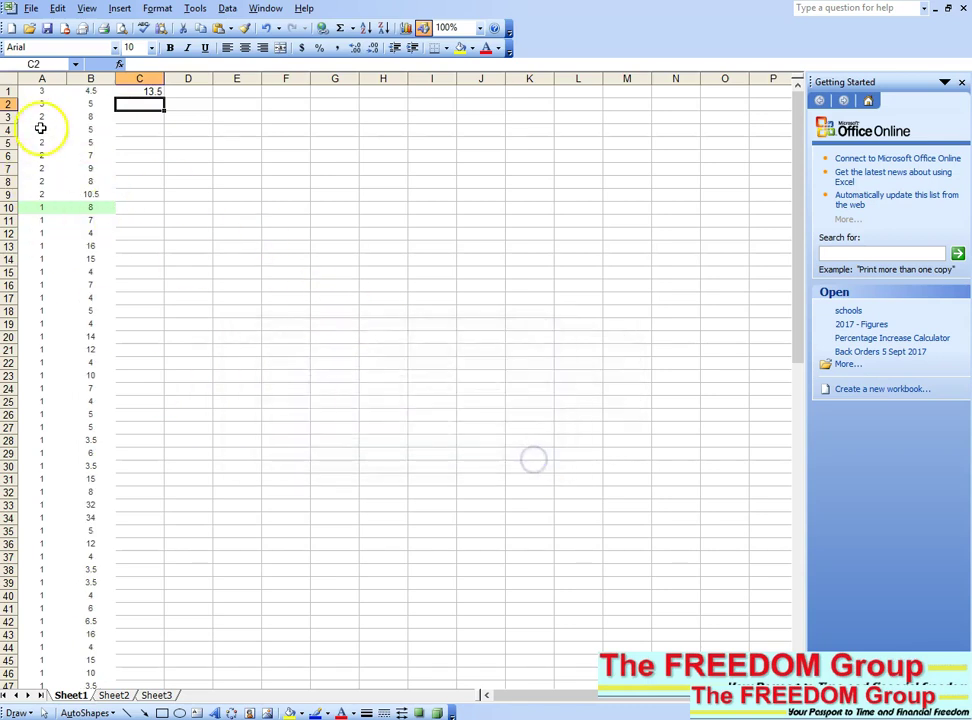
Step: Fill the =B1*A1 formula from C1 down to C98
{"action": "left_click", "coordinate": [150, 91]}
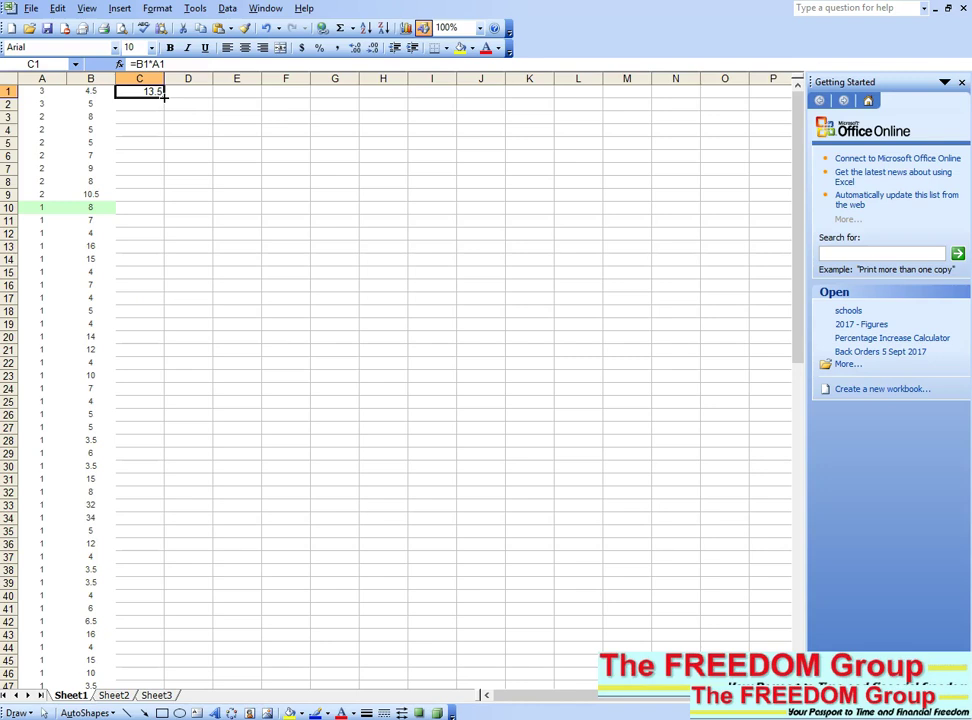
{"action": "left_click_drag", "start_coordinate": [162, 102], "coordinate": [156, 551]}
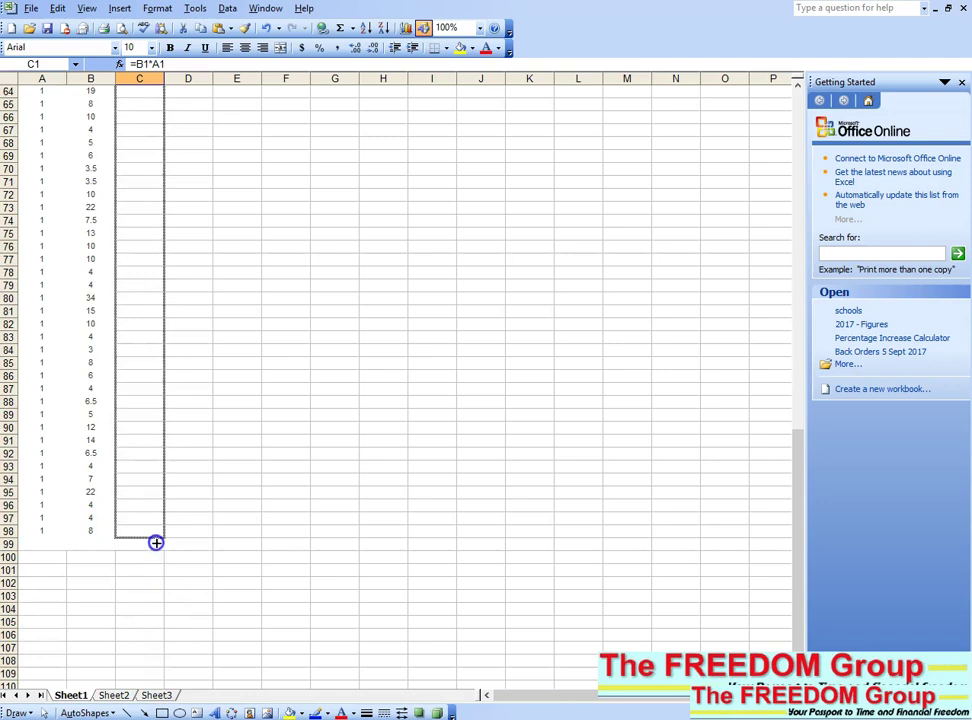
{"action": "left_click_drag", "start_coordinate": [156, 542], "coordinate": [156, 542]}
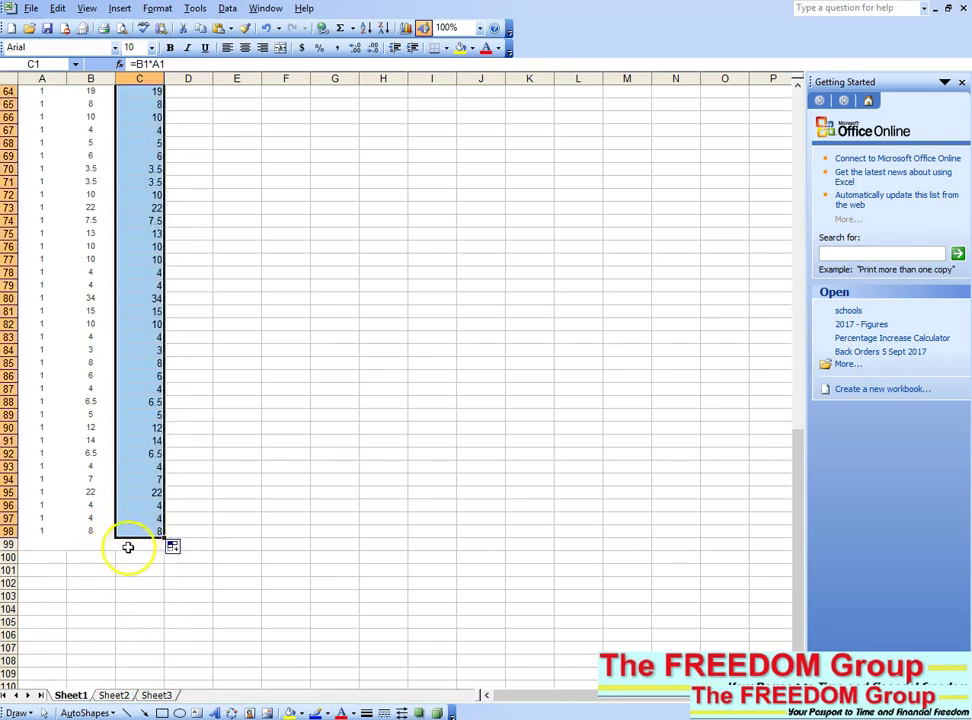
{"action": "left_click", "coordinate": [217, 533]}
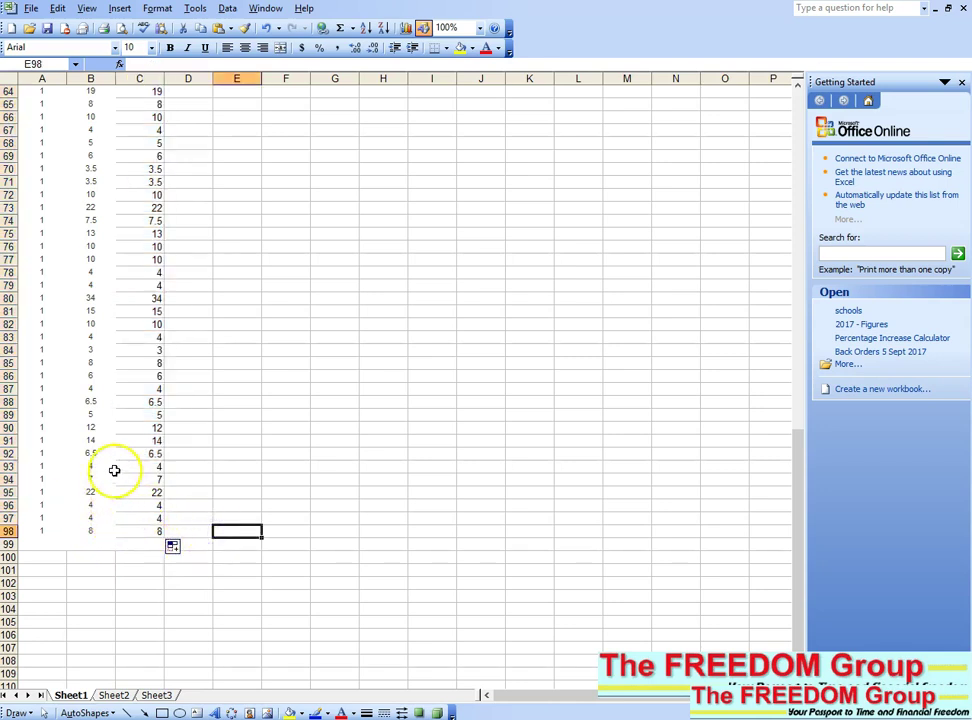
{"action": "left_click_drag", "start_coordinate": [796, 512], "coordinate": [800, 163]}
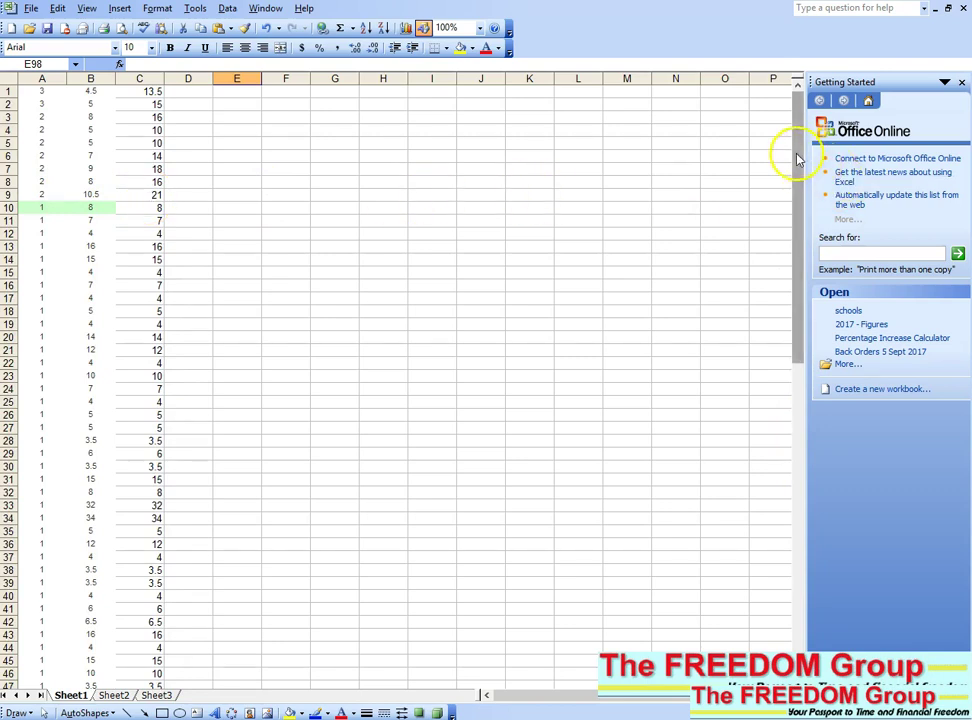
Step: Put =SUM(C1:C98) in C100, giving a total of 914, and make it bold
{"action": "left_click_drag", "start_coordinate": [799, 160], "coordinate": [788, 511]}
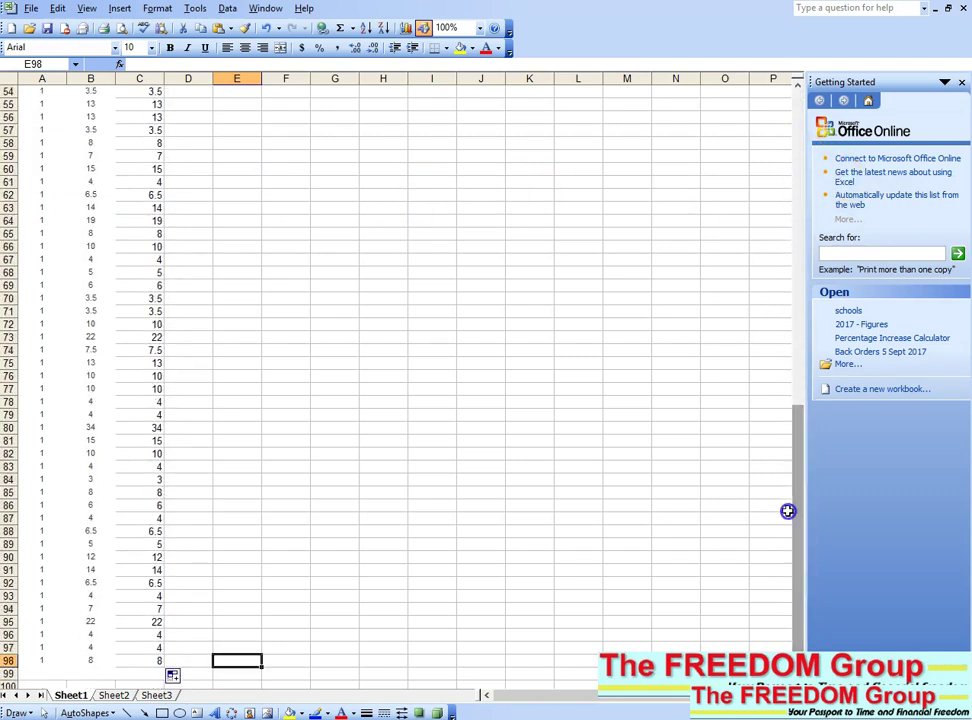
{"action": "left_click", "coordinate": [146, 685]}
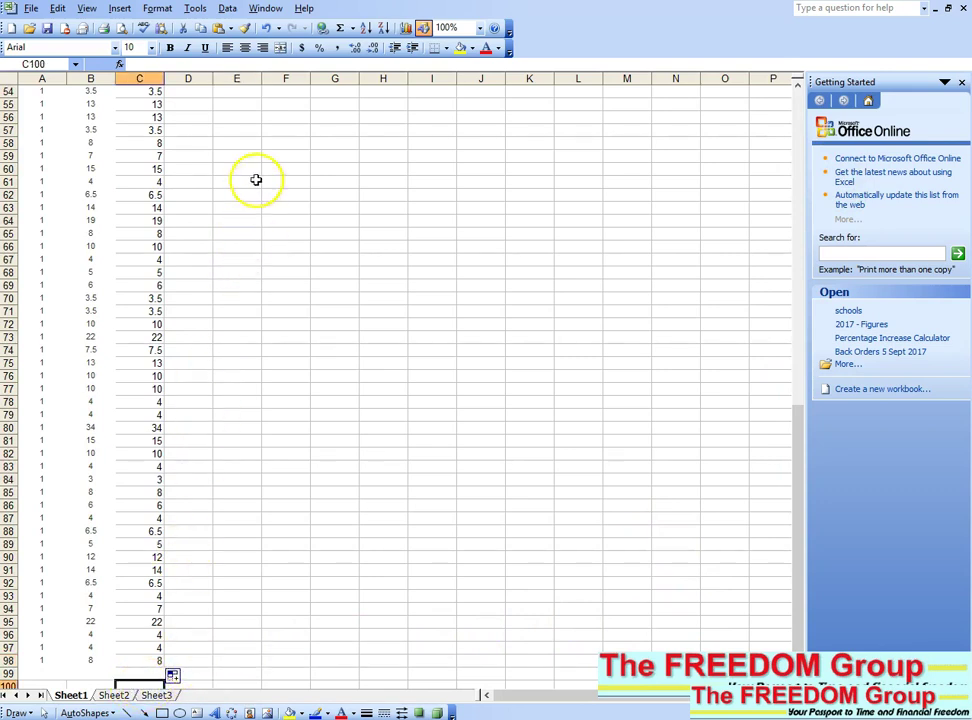
{"action": "left_click", "coordinate": [341, 29]}
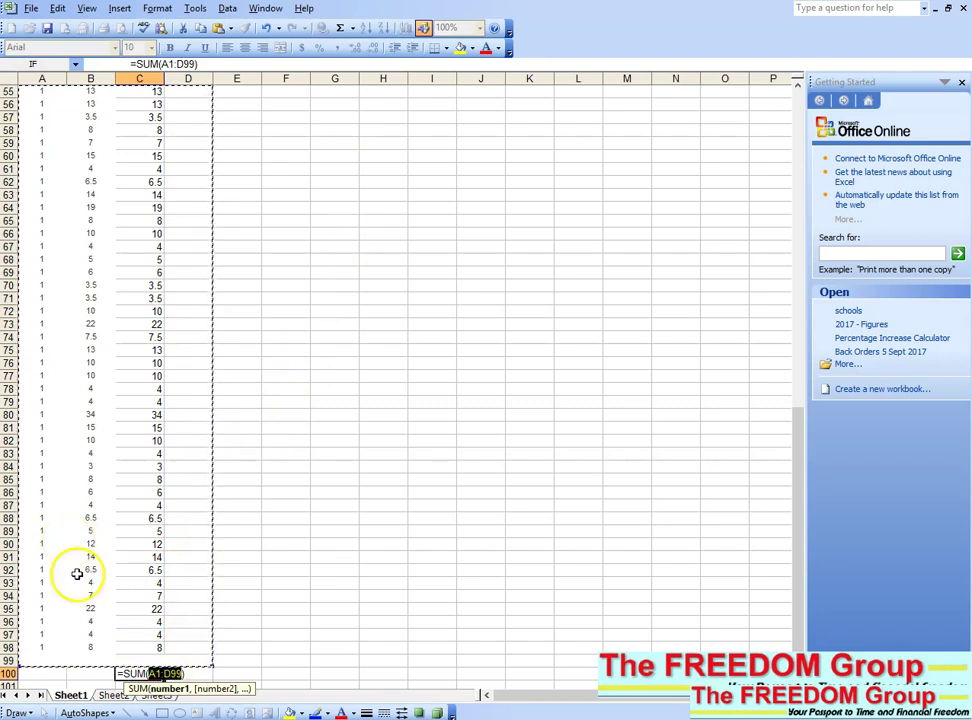
{"action": "left_click", "coordinate": [144, 650]}
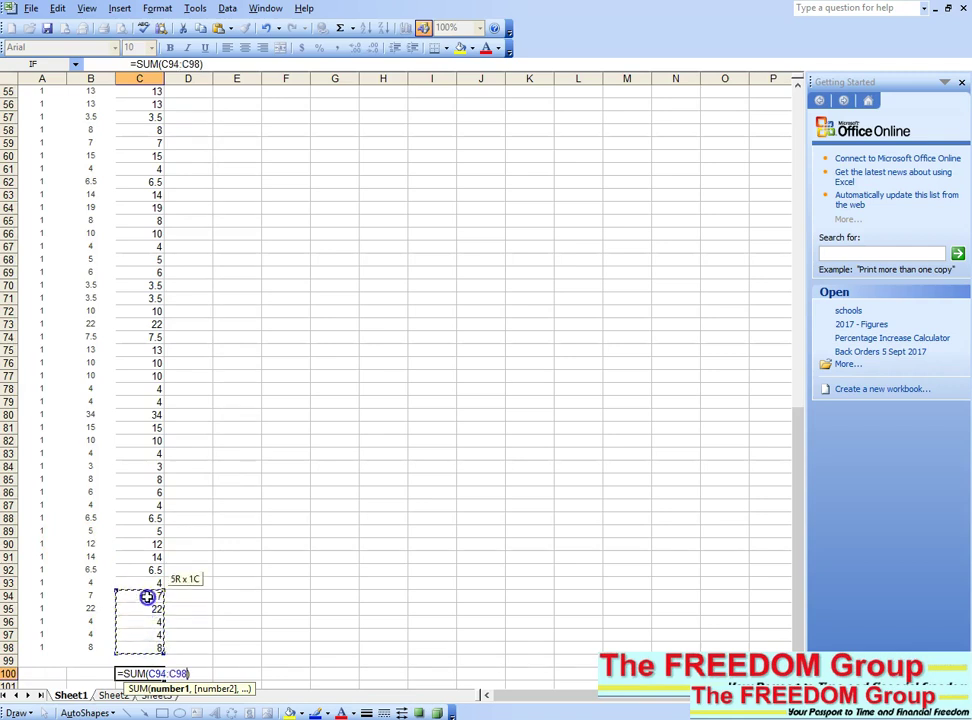
{"action": "left_click_drag", "start_coordinate": [150, 438], "coordinate": [147, 96]}
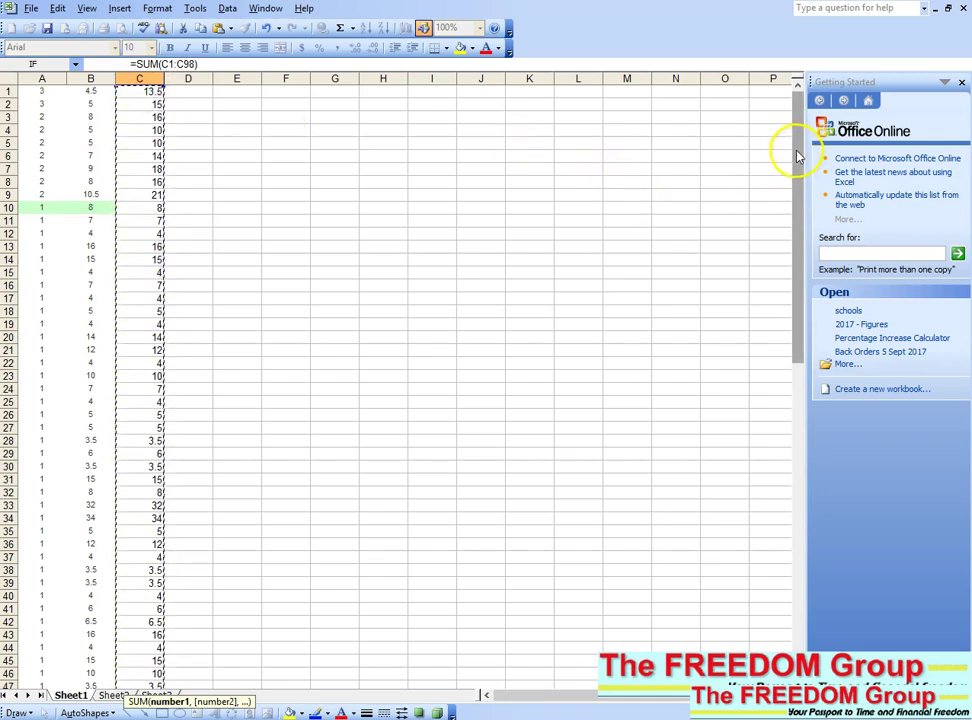
{"action": "left_click_drag", "start_coordinate": [797, 155], "coordinate": [794, 503]}
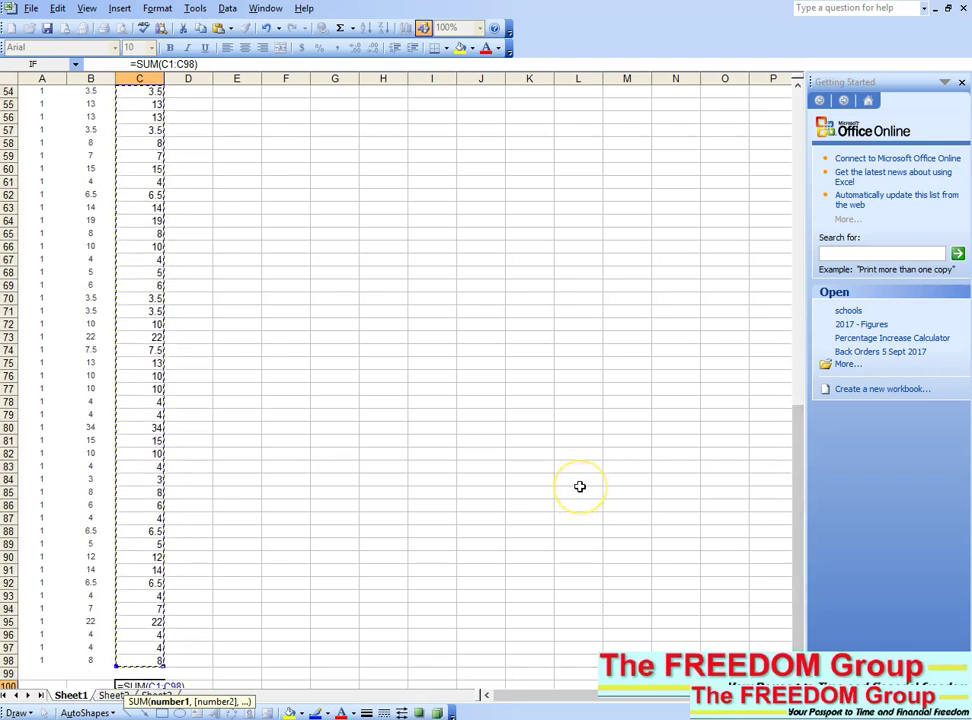
{"action": "key", "text": "Return"}
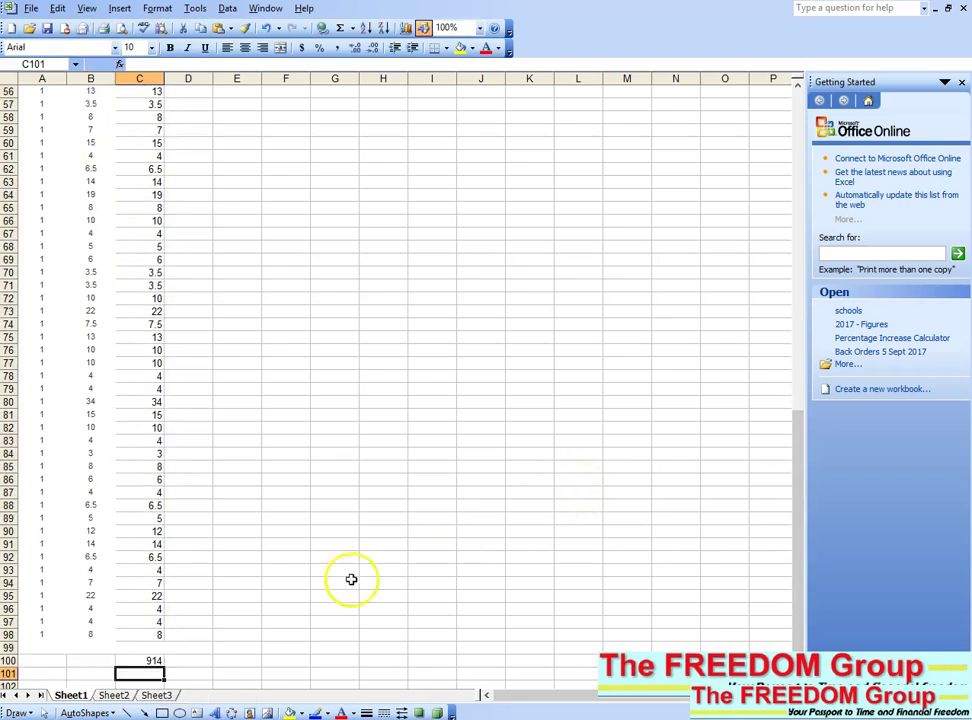
{"action": "left_click", "coordinate": [136, 661]}
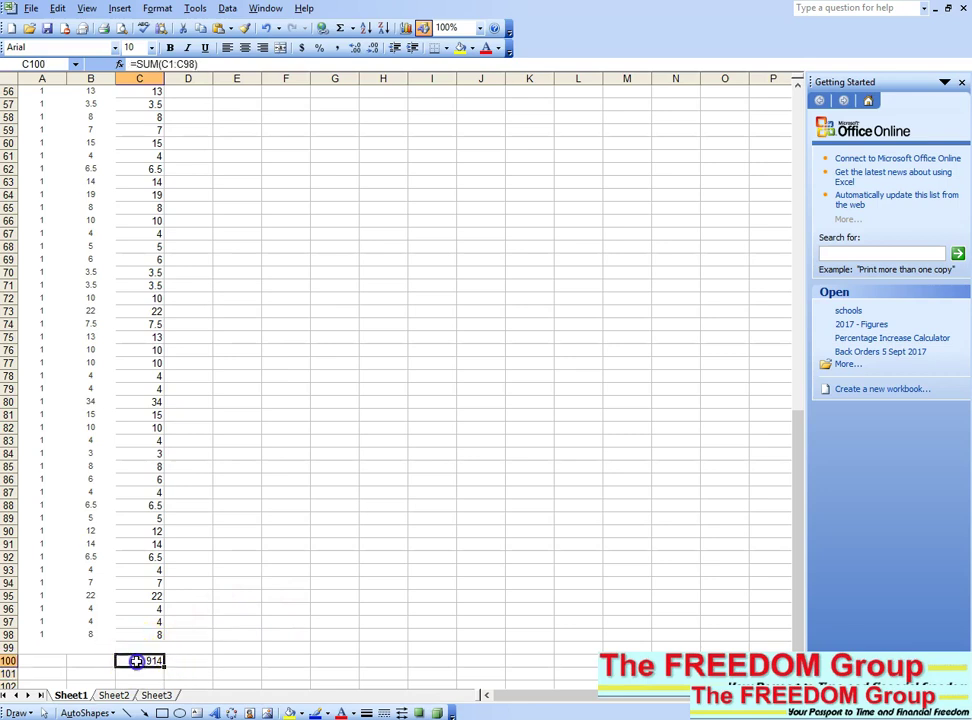
{"action": "left_click", "coordinate": [170, 48]}
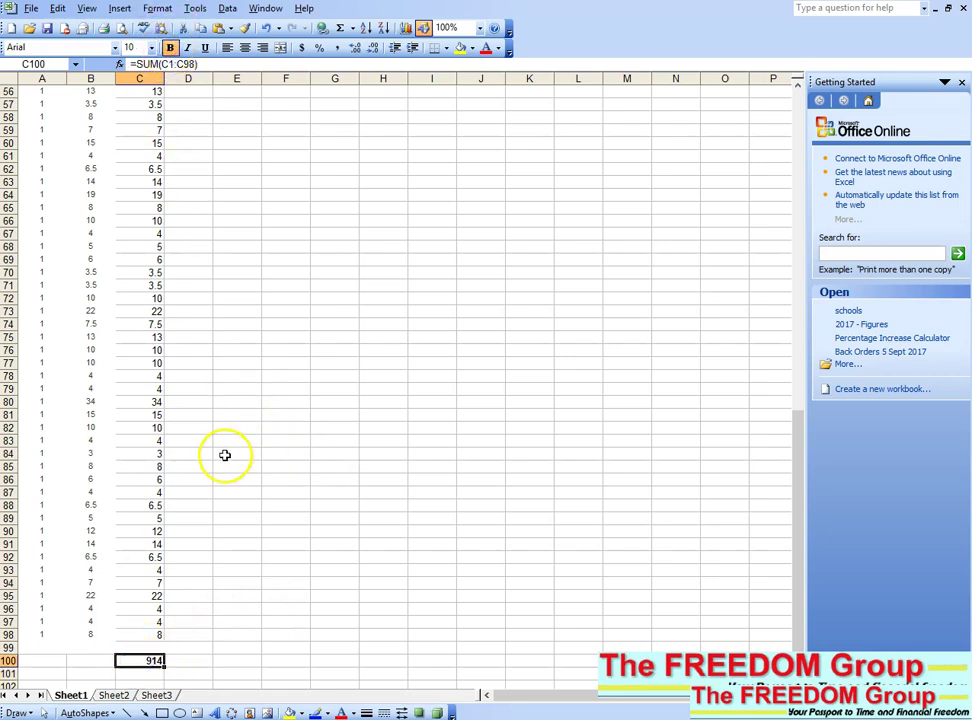